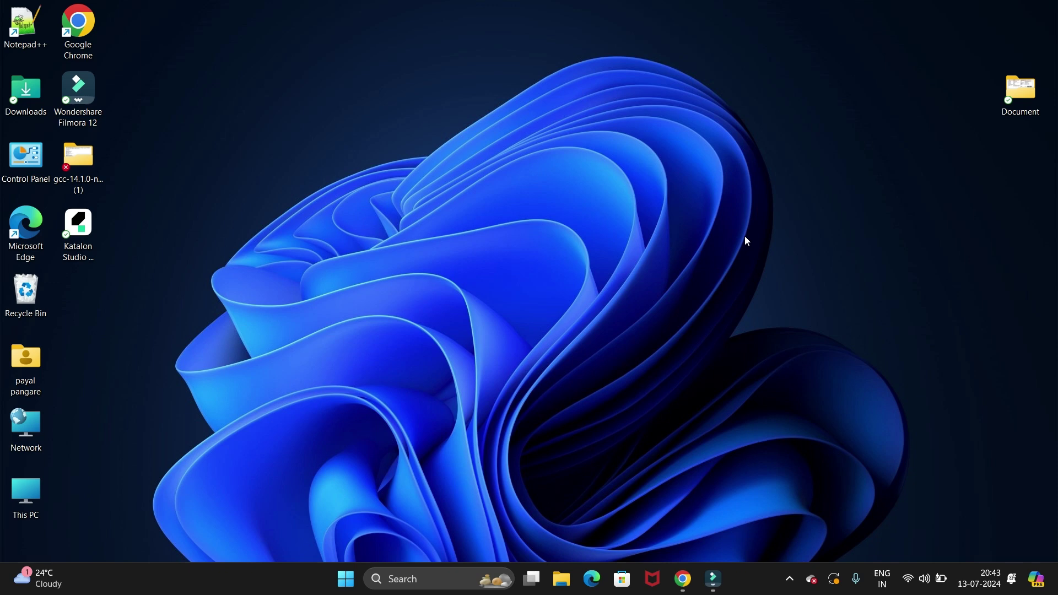
Step: Launch Google Chrome, maximize its window, and search Google for perl
{"action": "double_click", "coordinate": [79, 30]}
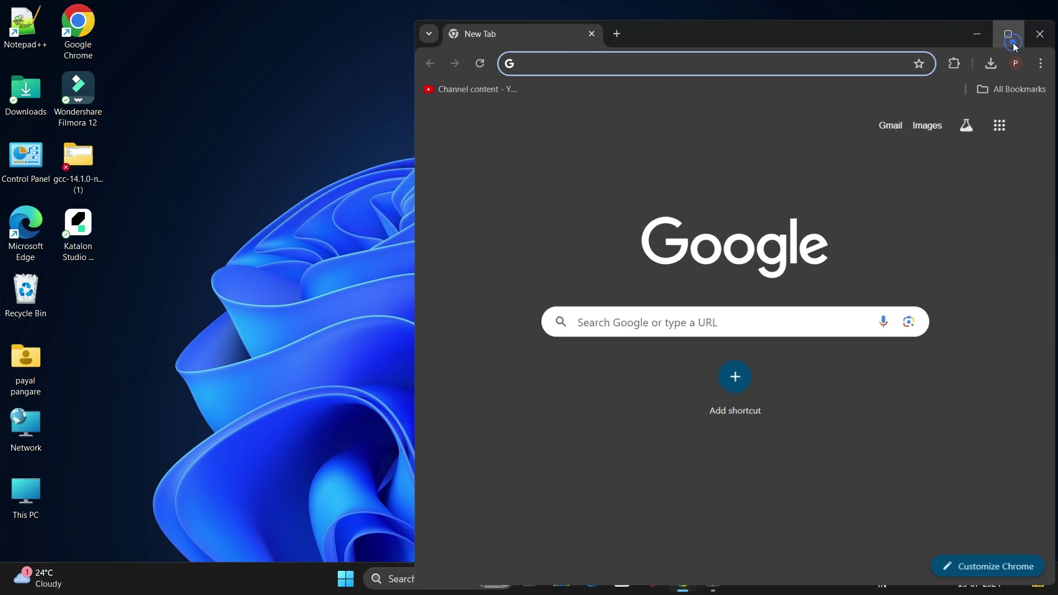
{"action": "left_click", "coordinate": [1008, 33]}
{"action": "type", "text": "perl"}
{"action": "key", "text": "Return"}
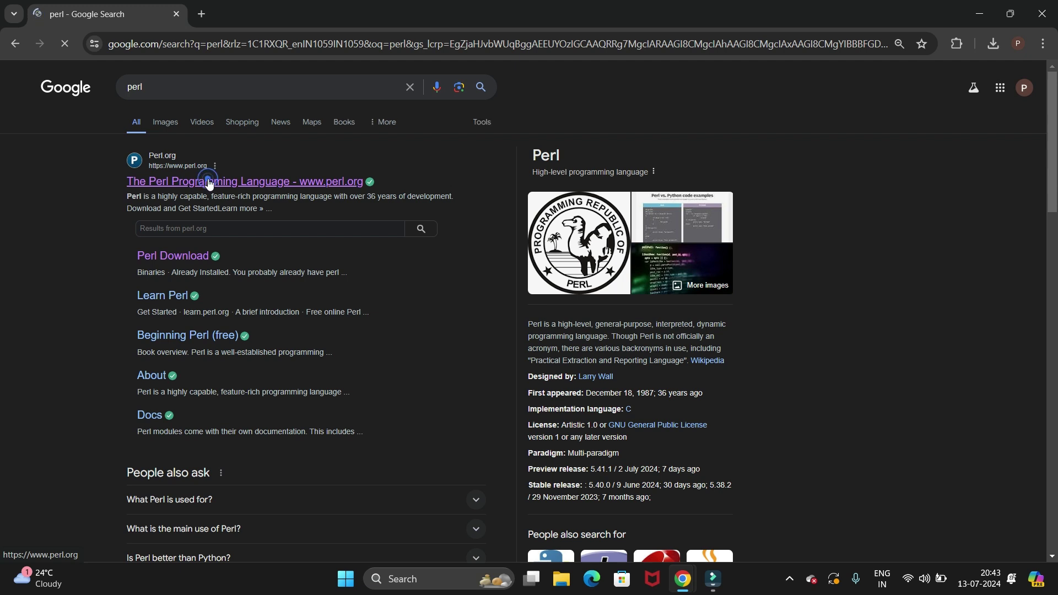
Step: Open 'The Perl Programming Language' result on perl.org
{"action": "left_click", "coordinate": [210, 184]}
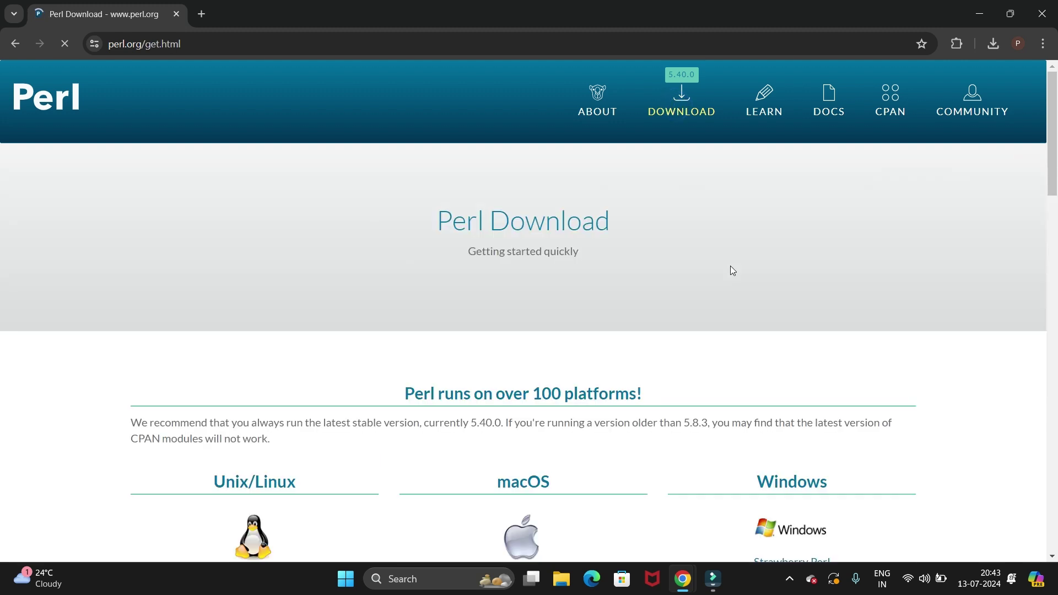
{"action": "scroll", "coordinate": [645, 299], "scroll_direction": "down", "scroll_amount": 3}
{"action": "scroll", "coordinate": [632, 310], "scroll_direction": "down", "scroll_amount": 2}
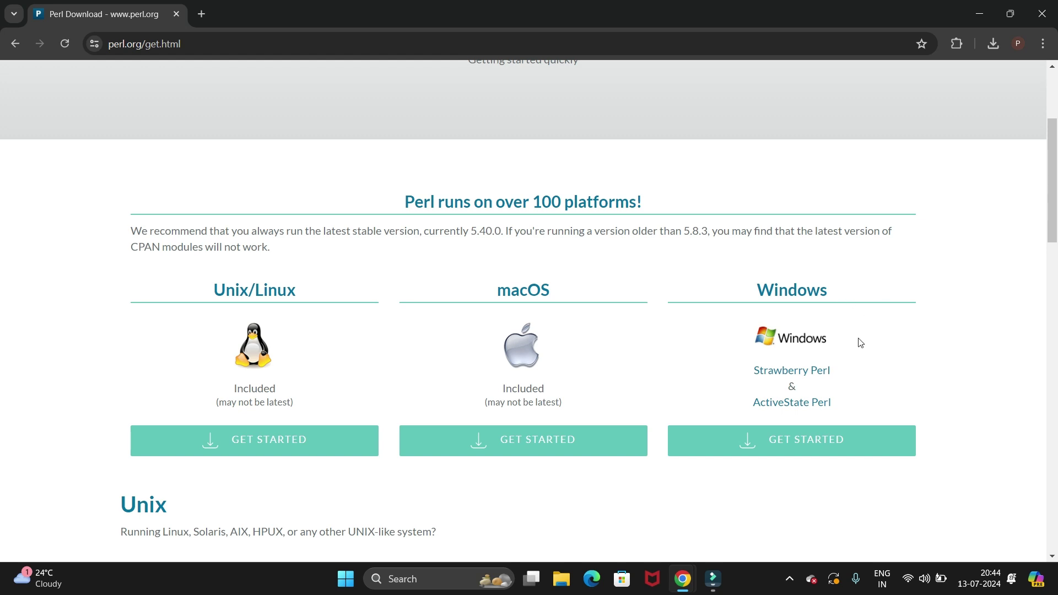
Step: Download the Strawberry Perl 5.38.2.2 64-bit MSI from strawberryperl.com and view recent downloads
{"action": "left_click", "coordinate": [810, 445]}
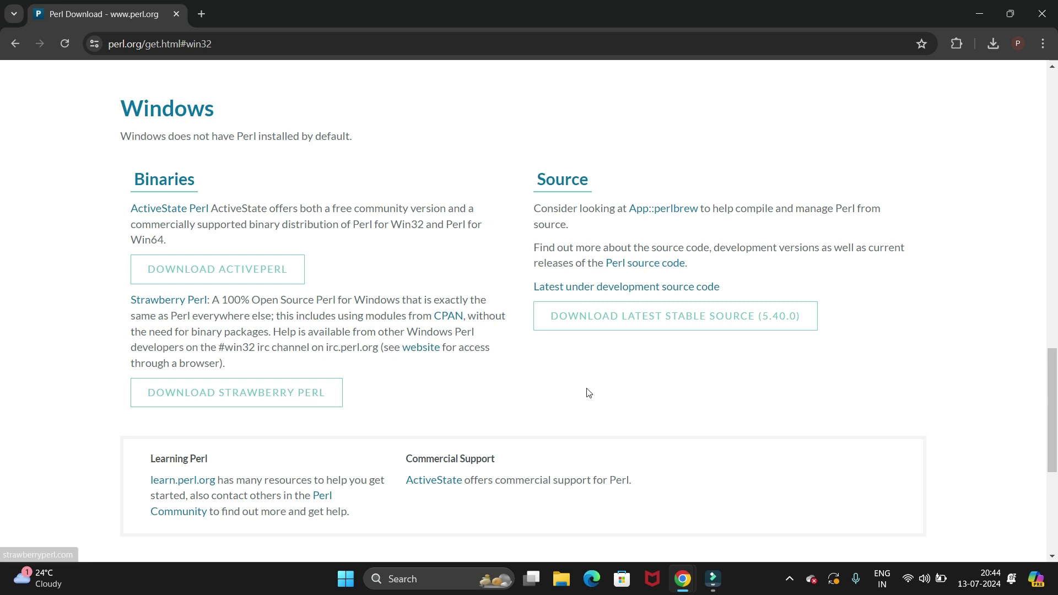
{"action": "left_click", "coordinate": [242, 399]}
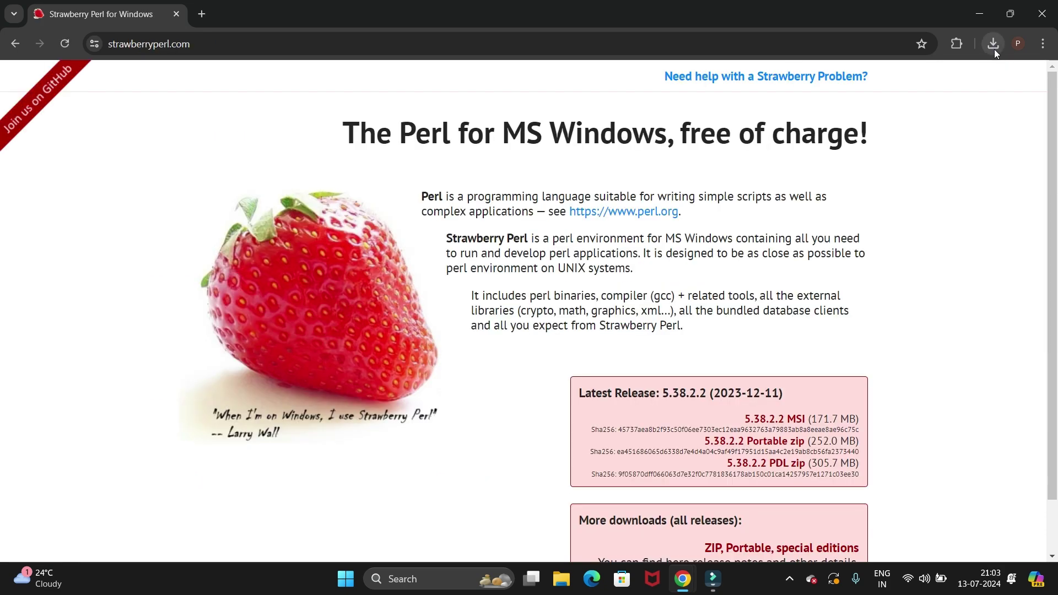
{"action": "left_click", "coordinate": [994, 47]}
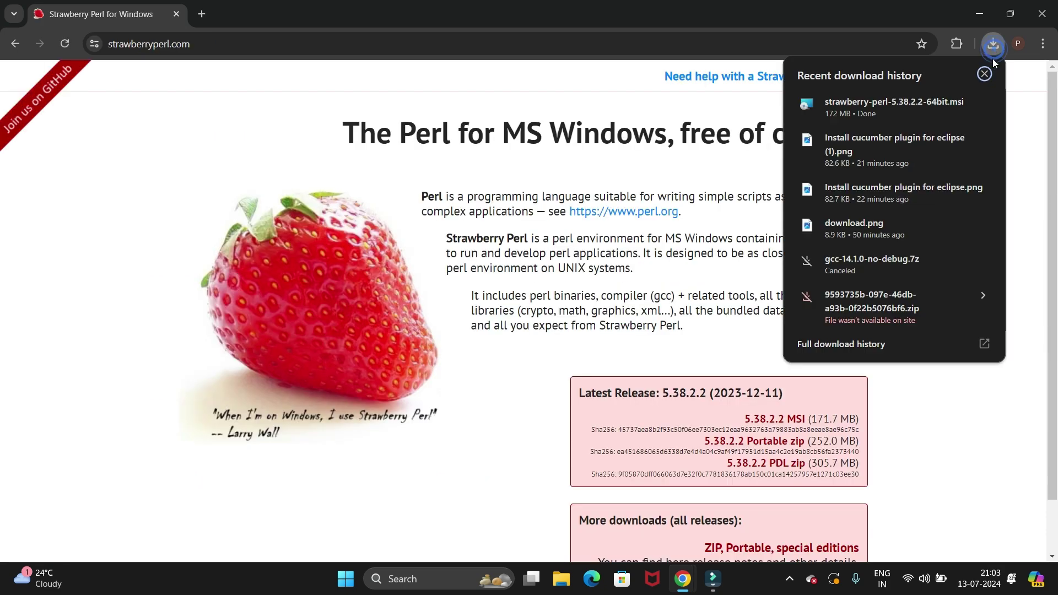
{"action": "mouse_move", "coordinate": [885, 107]}
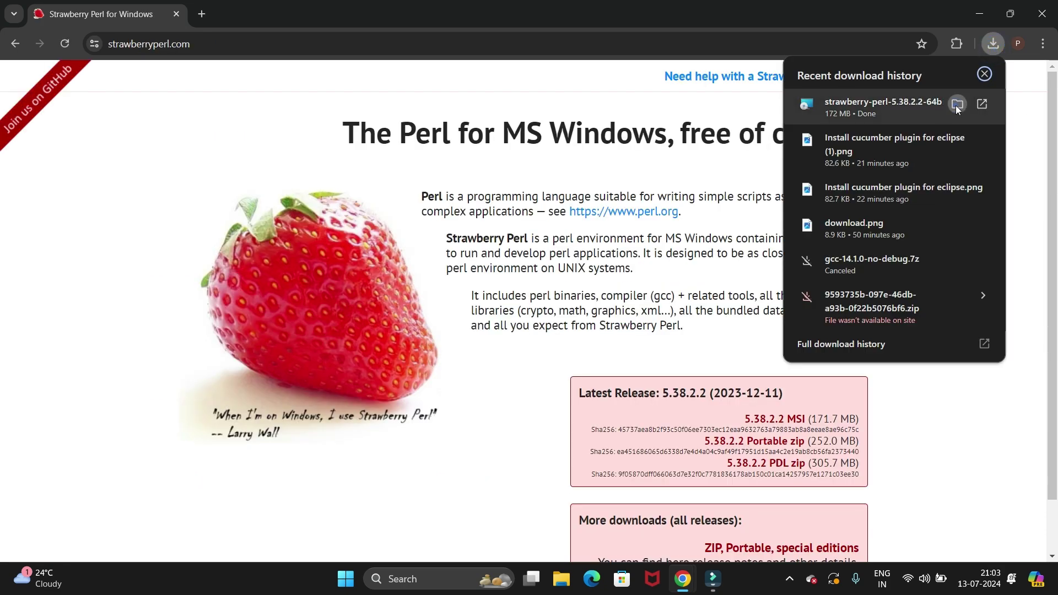
Step: Run strawberry-perl-5.38.2.2-64bit.msi from the Downloads folder in File Explorer
{"action": "left_click", "coordinate": [957, 105]}
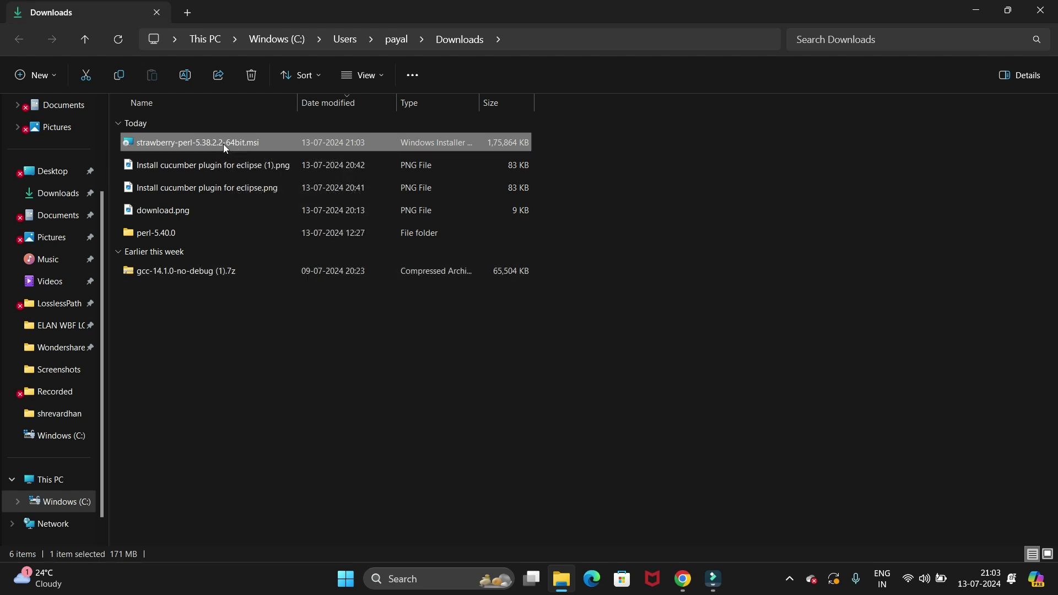
{"action": "double_click", "coordinate": [223, 143]}
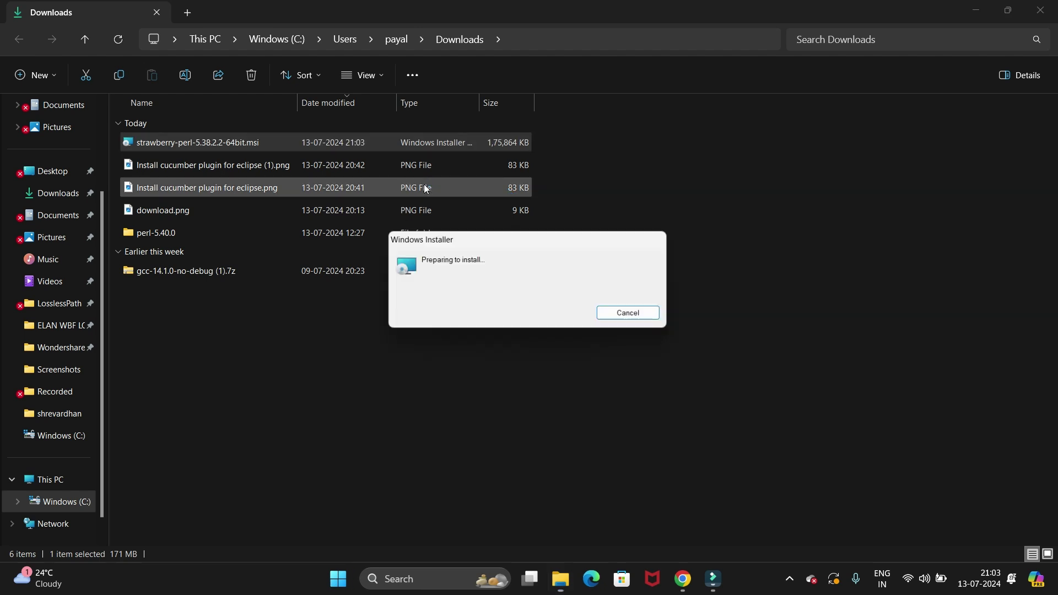
Step: Minimize Explorer and Chrome, reposition the setup dialog, and accept the license terms
{"action": "left_click", "coordinate": [975, 10]}
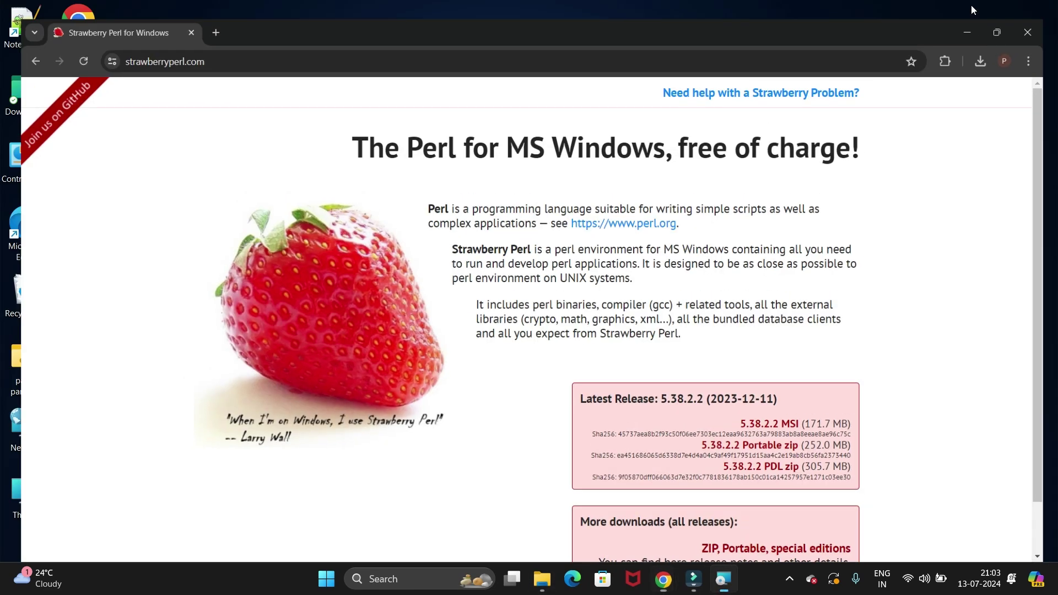
{"action": "left_click", "coordinate": [976, 12]}
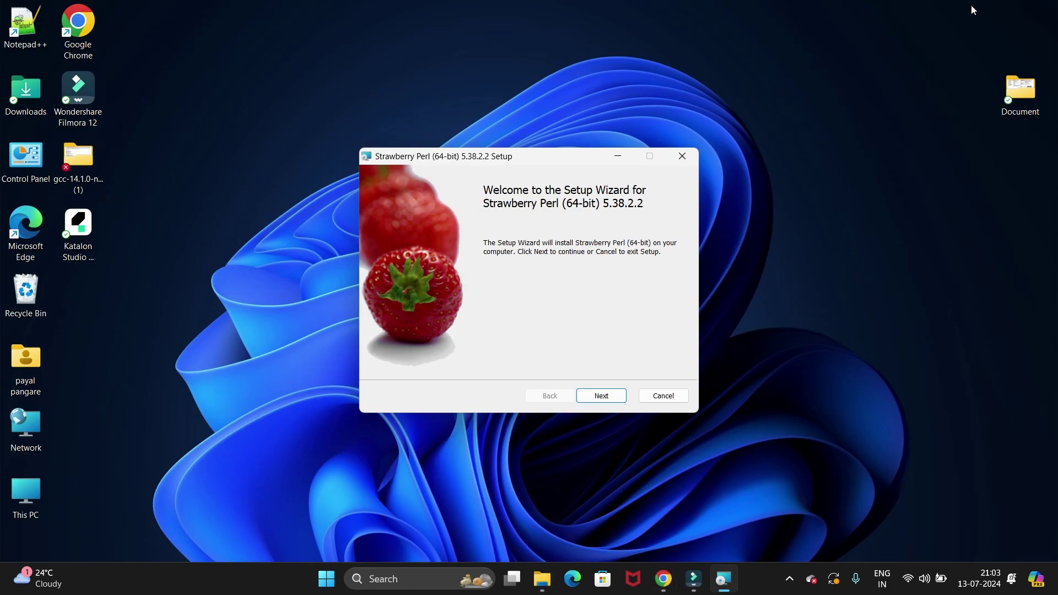
{"action": "left_click_drag", "start_coordinate": [569, 157], "coordinate": [555, 72]}
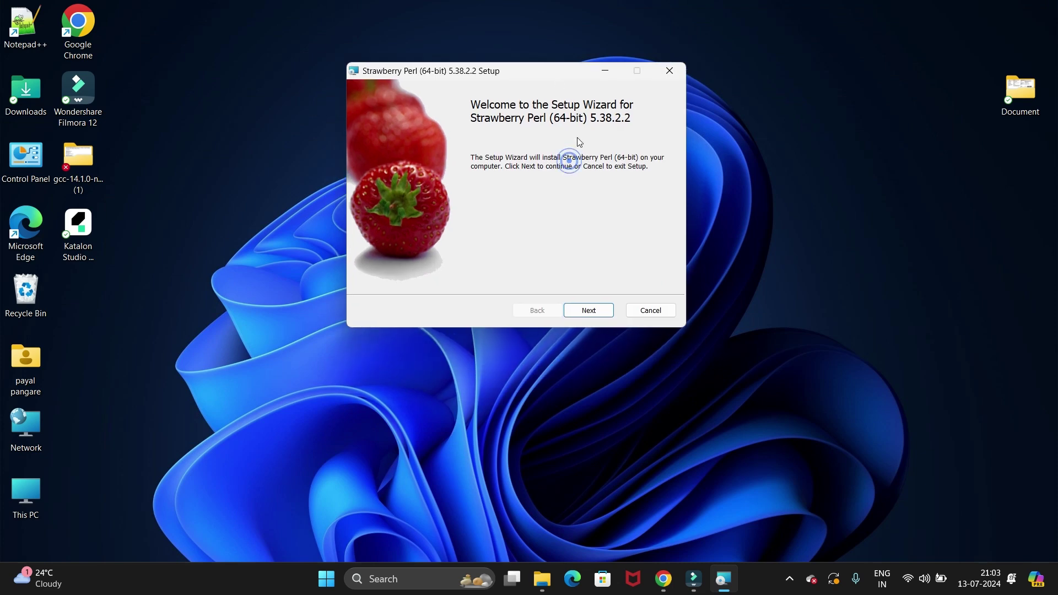
{"action": "left_click", "coordinate": [589, 310]}
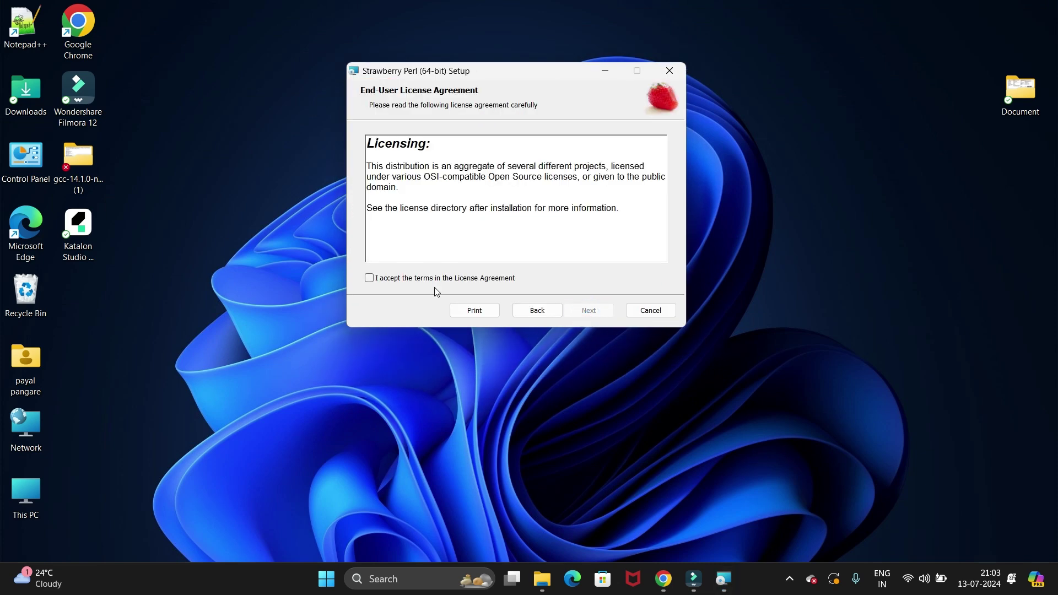
{"action": "left_click", "coordinate": [369, 278]}
Step: Keep C:\Strawberry\ as the destination folder and continue
{"action": "left_click", "coordinate": [589, 313]}
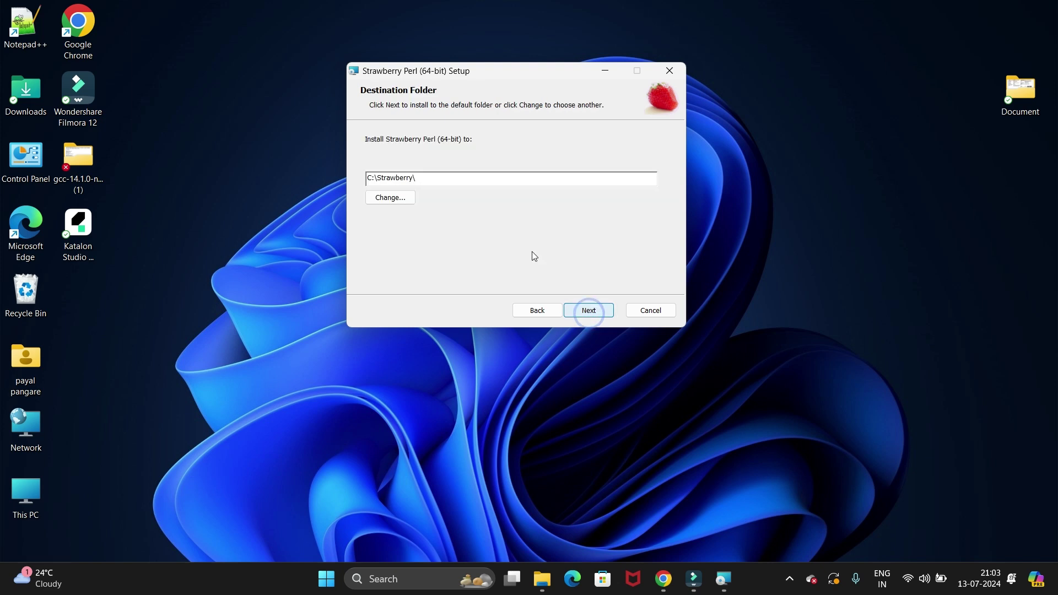
{"action": "double_click", "coordinate": [439, 178]}
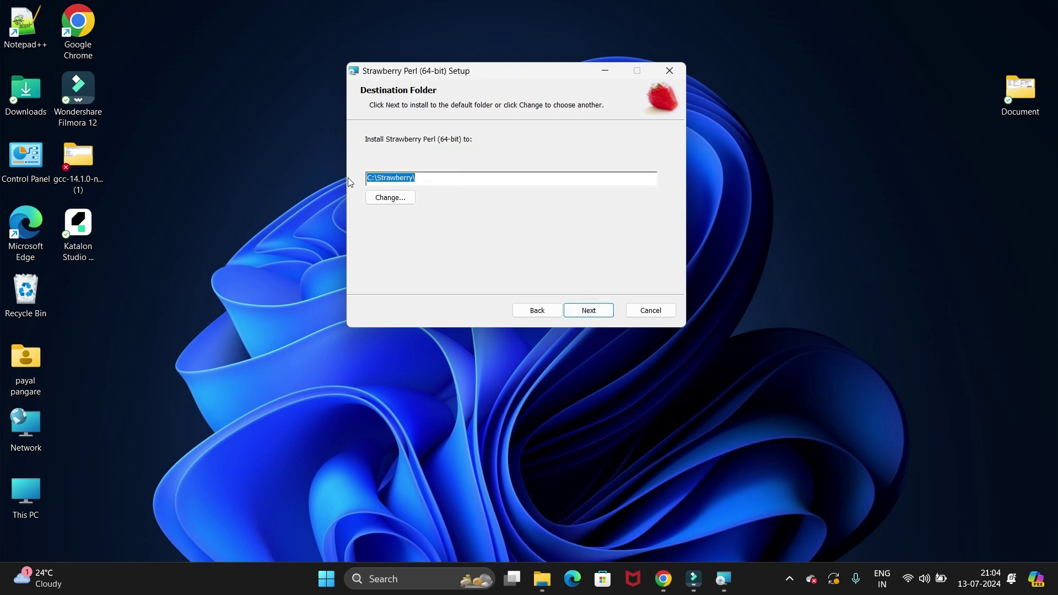
{"action": "left_click", "coordinate": [490, 174]}
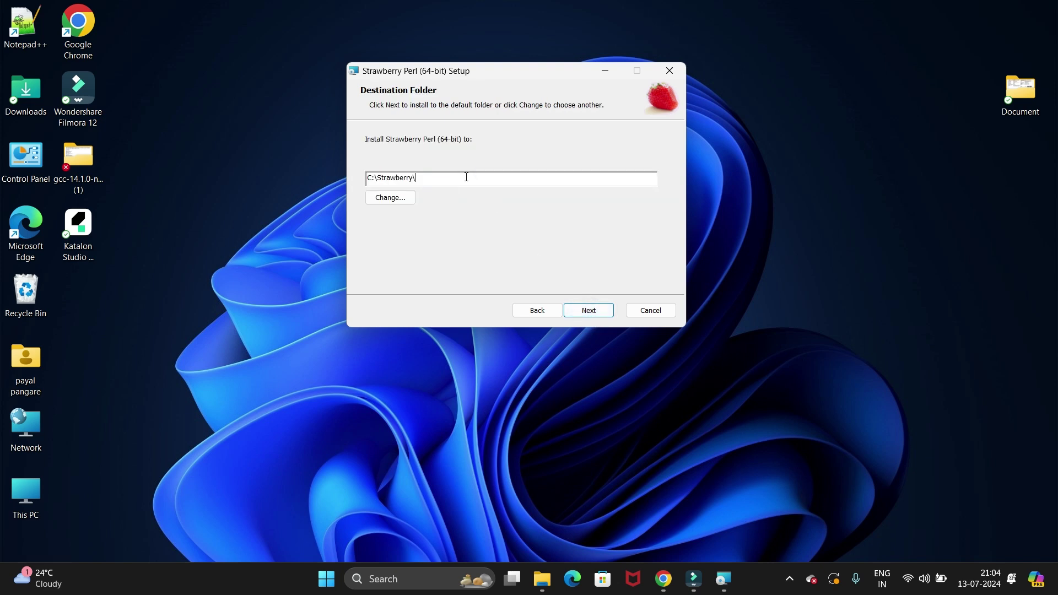
{"action": "double_click", "coordinate": [435, 176]}
{"action": "left_click", "coordinate": [444, 181]}
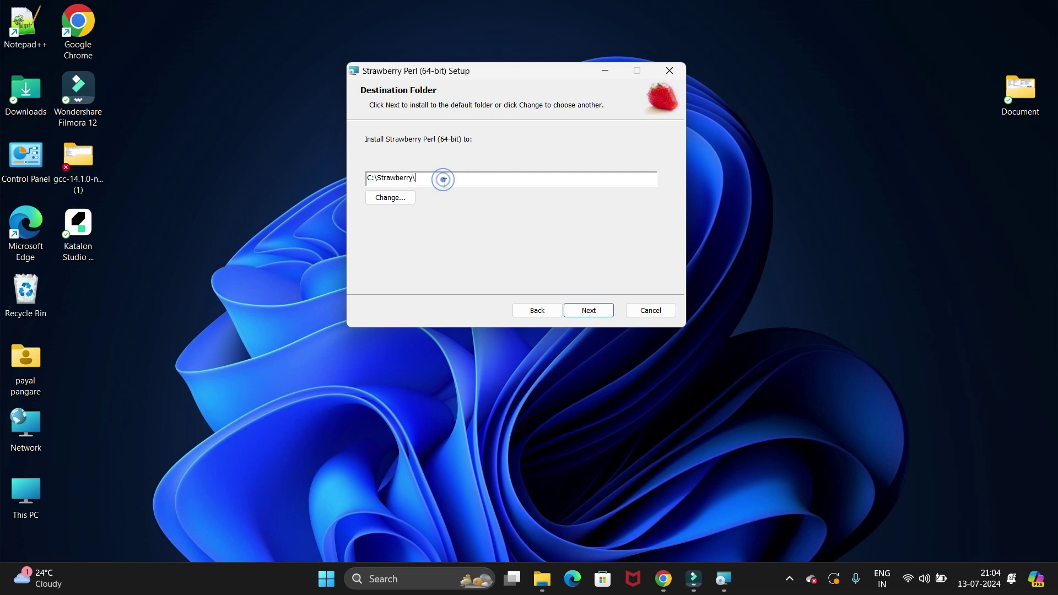
{"action": "left_click", "coordinate": [589, 313]}
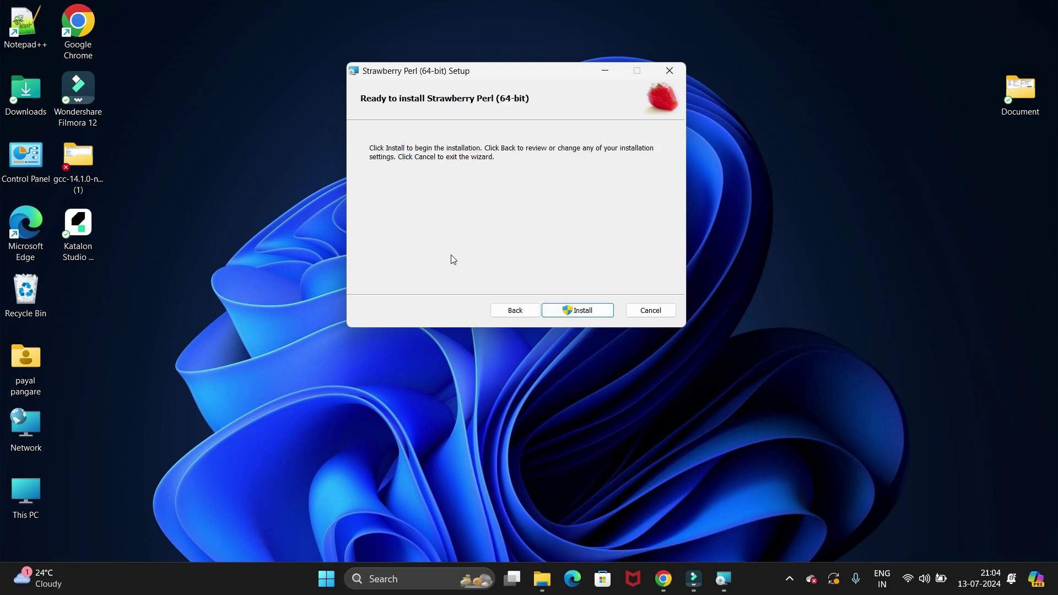
Step: Install Strawberry Perl 64-bit, finish the wizard, and close the Notepad README
{"action": "left_click", "coordinate": [576, 310]}
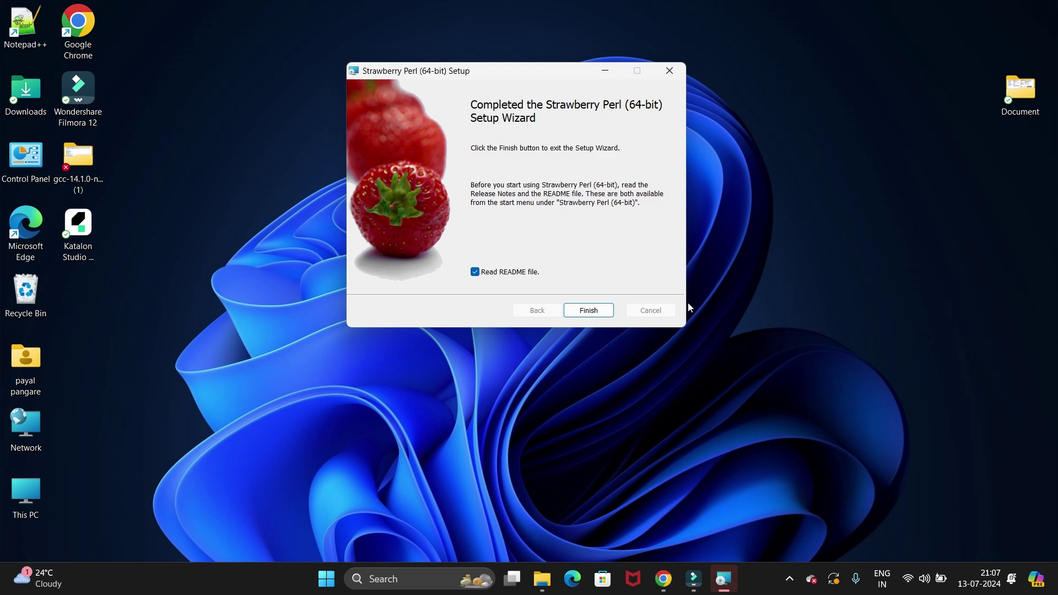
{"action": "left_click", "coordinate": [593, 309]}
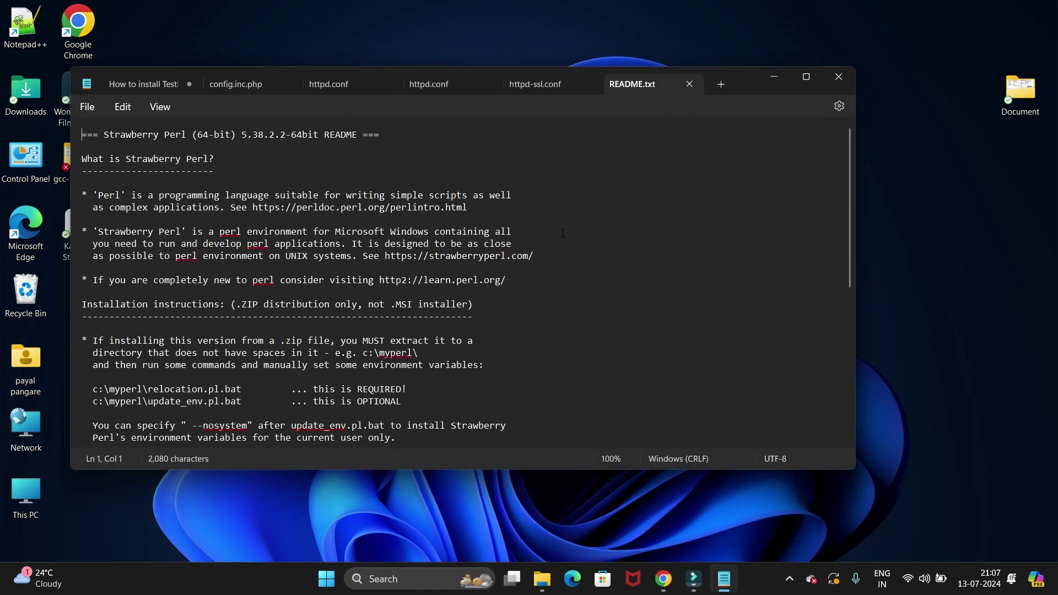
{"action": "scroll", "coordinate": [354, 341], "scroll_direction": "down", "scroll_amount": 5}
{"action": "scroll", "coordinate": [354, 341], "scroll_direction": "down", "scroll_amount": 3}
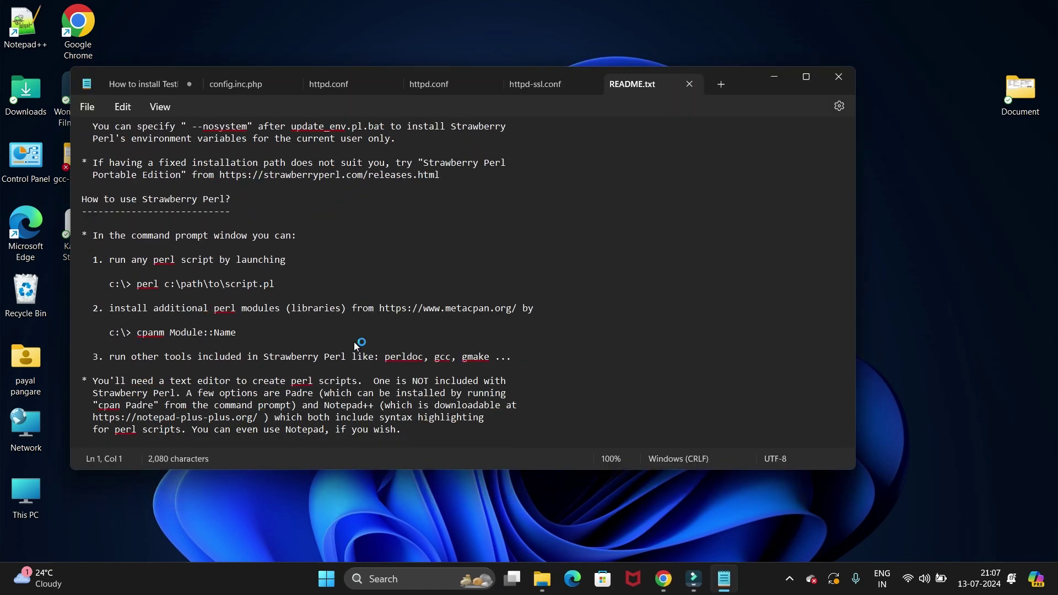
{"action": "scroll", "coordinate": [353, 341], "scroll_direction": "up", "scroll_amount": 8}
{"action": "left_click", "coordinate": [839, 79]}
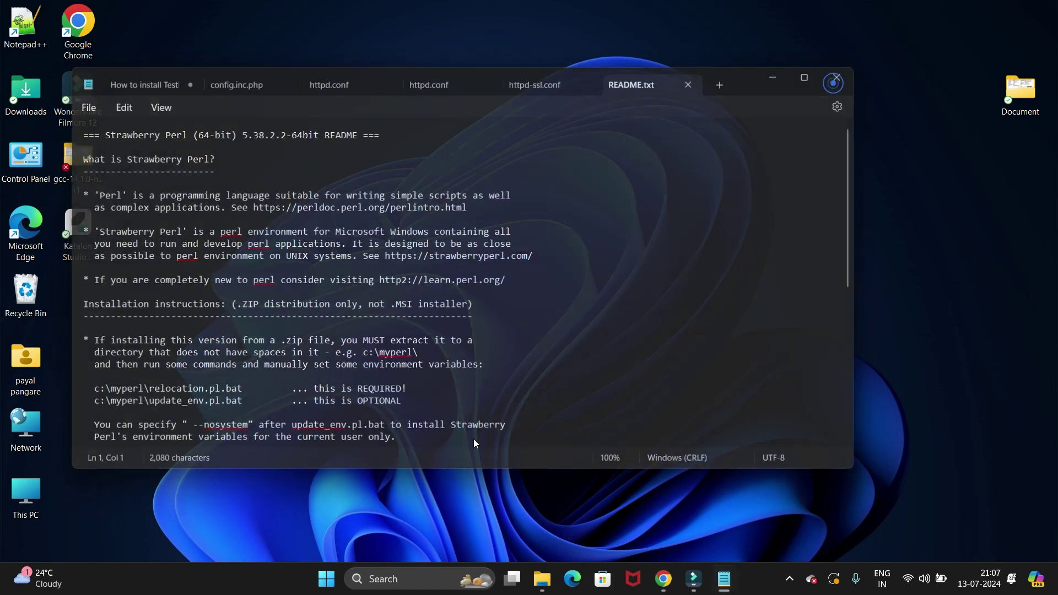
{"action": "left_click", "coordinate": [398, 579]}
{"action": "type", "text": "cmd"}
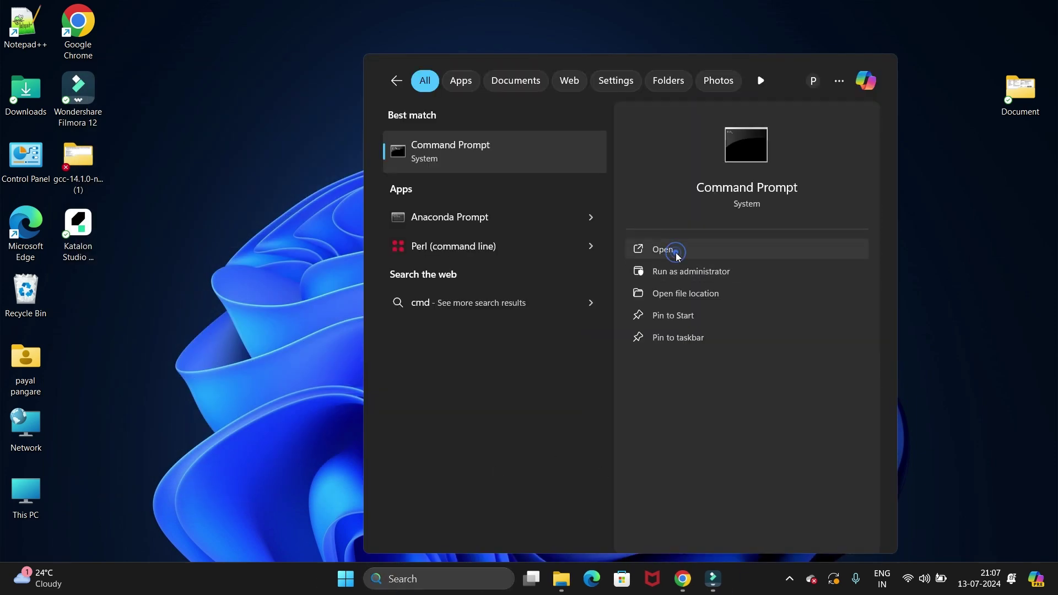
Step: Run perl --version in Command Prompt and highlight the 'perl 5' and v5.38.2 version text
{"action": "left_click", "coordinate": [675, 253]}
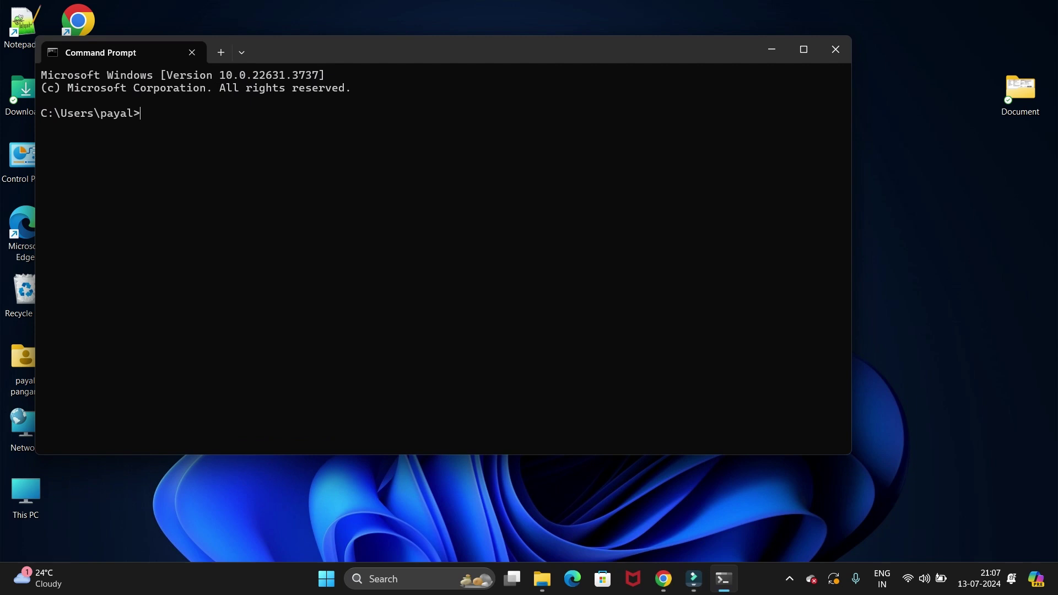
{"action": "type", "text": "perl "}
{"action": "type", "text": "--version"}
{"action": "key", "text": "Return"}
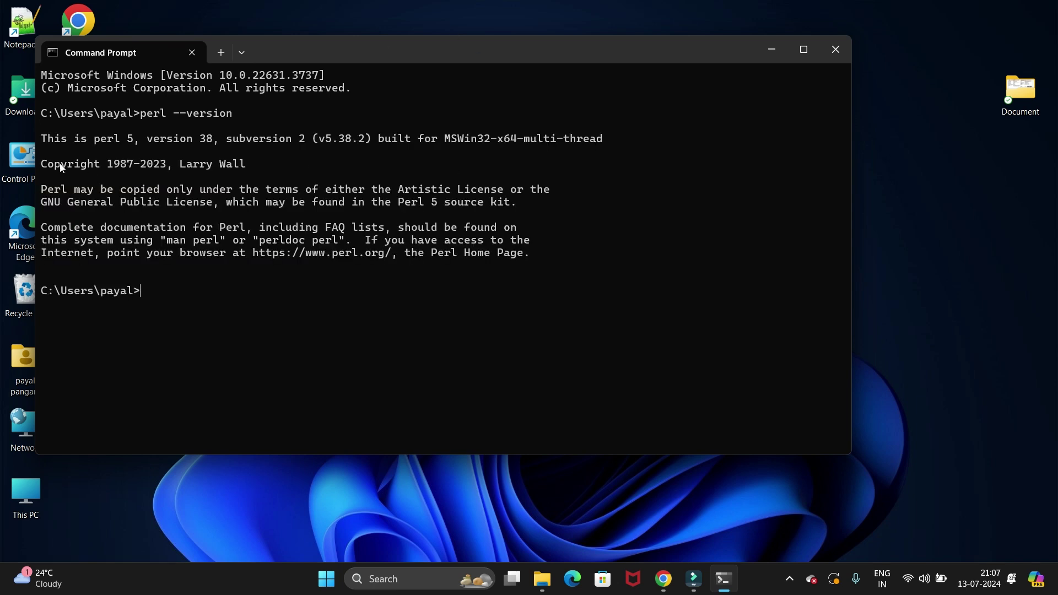
{"action": "left_click_drag", "start_coordinate": [41, 140], "coordinate": [187, 140]}
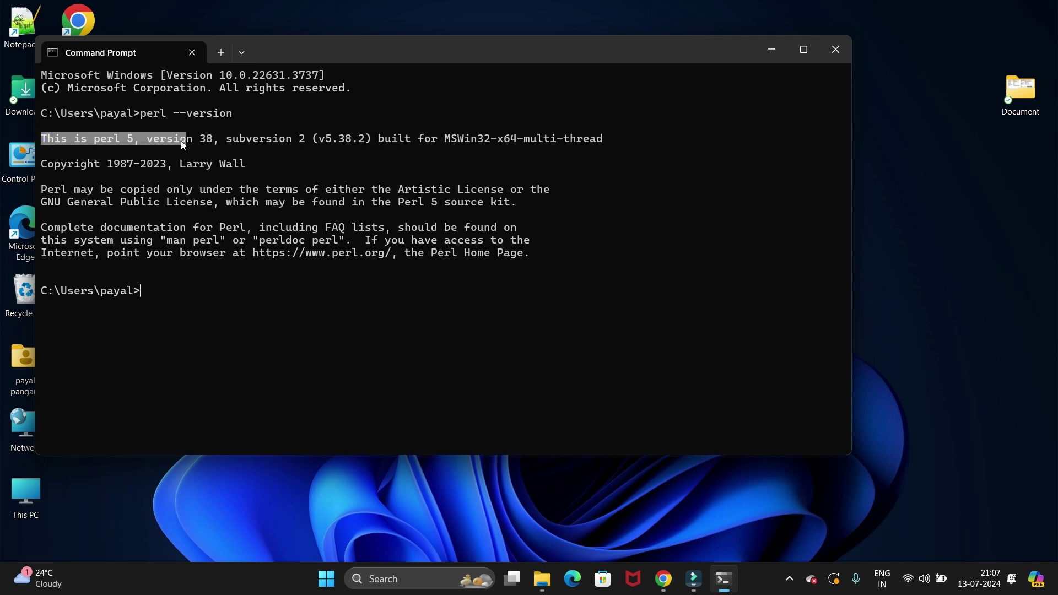
{"action": "left_click_drag", "start_coordinate": [299, 140], "coordinate": [399, 141]}
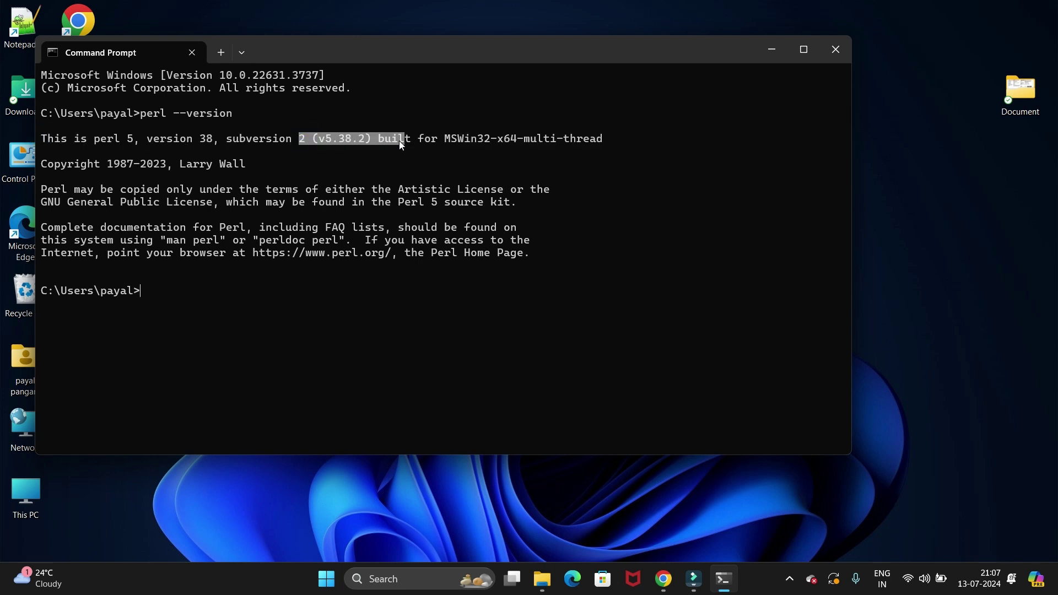